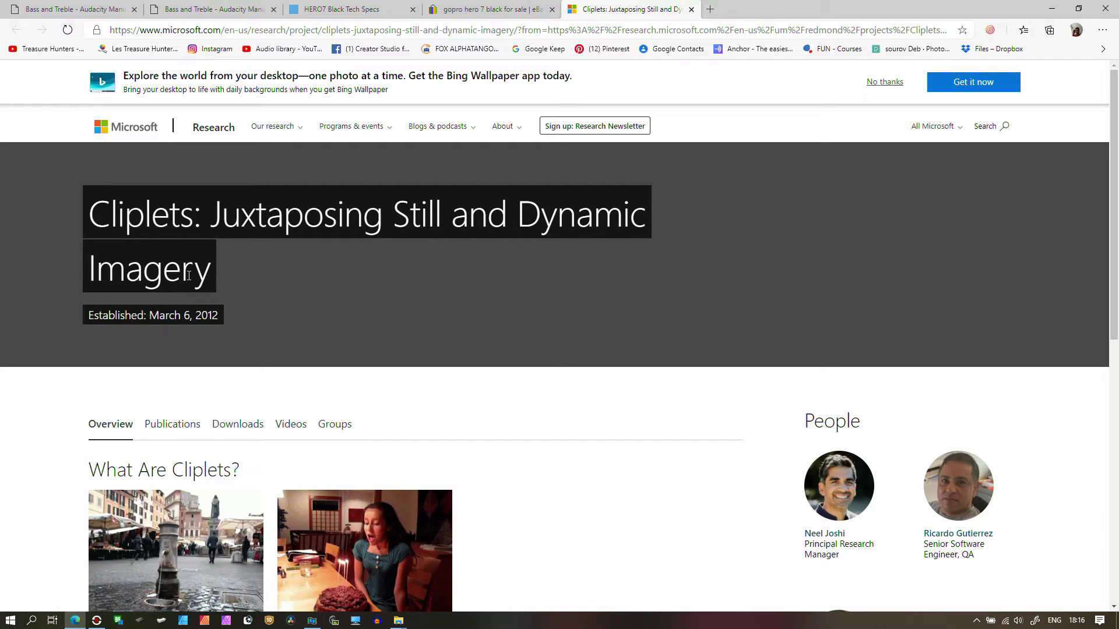
- Bring Cliplets forward and open MVI_1413.MOV from the Cinemagraph folder
left_click(312, 620)
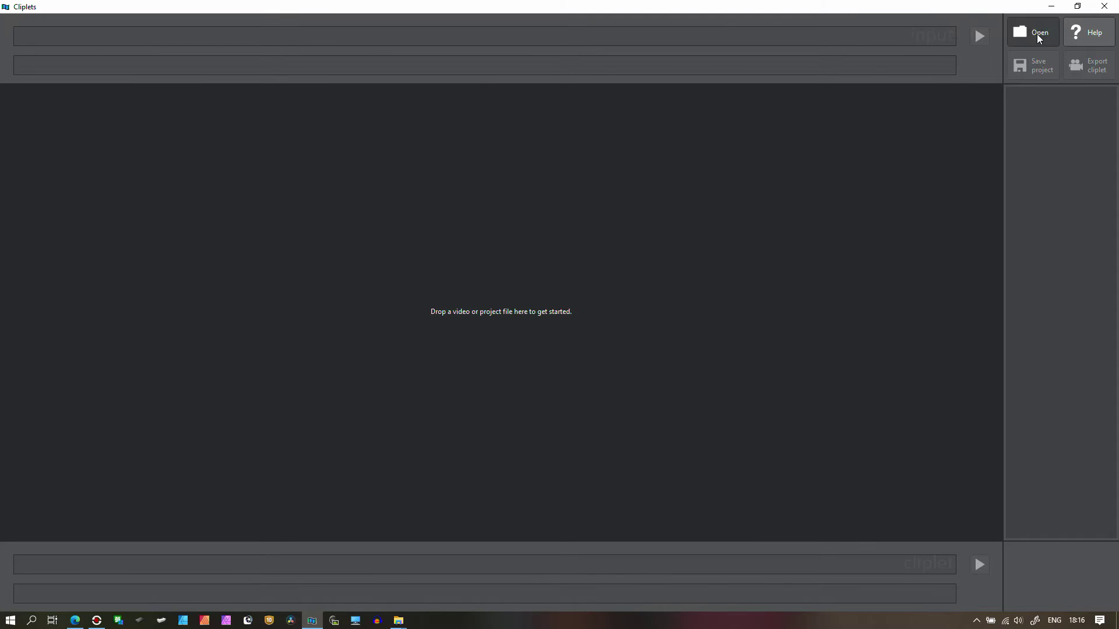
left_click(1037, 34)
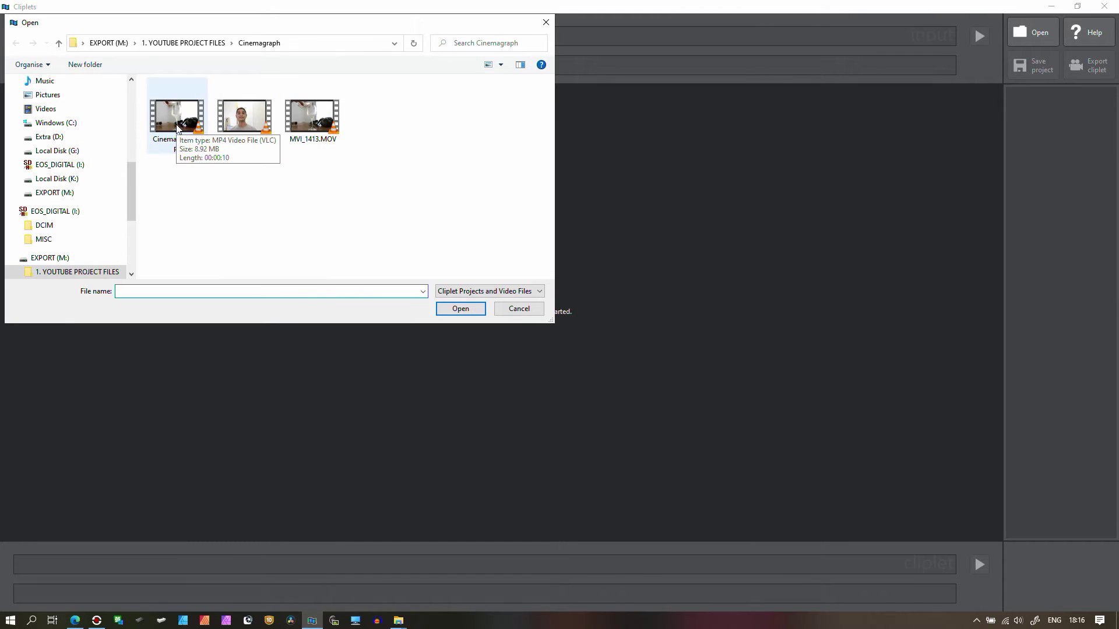
double_click(300, 119)
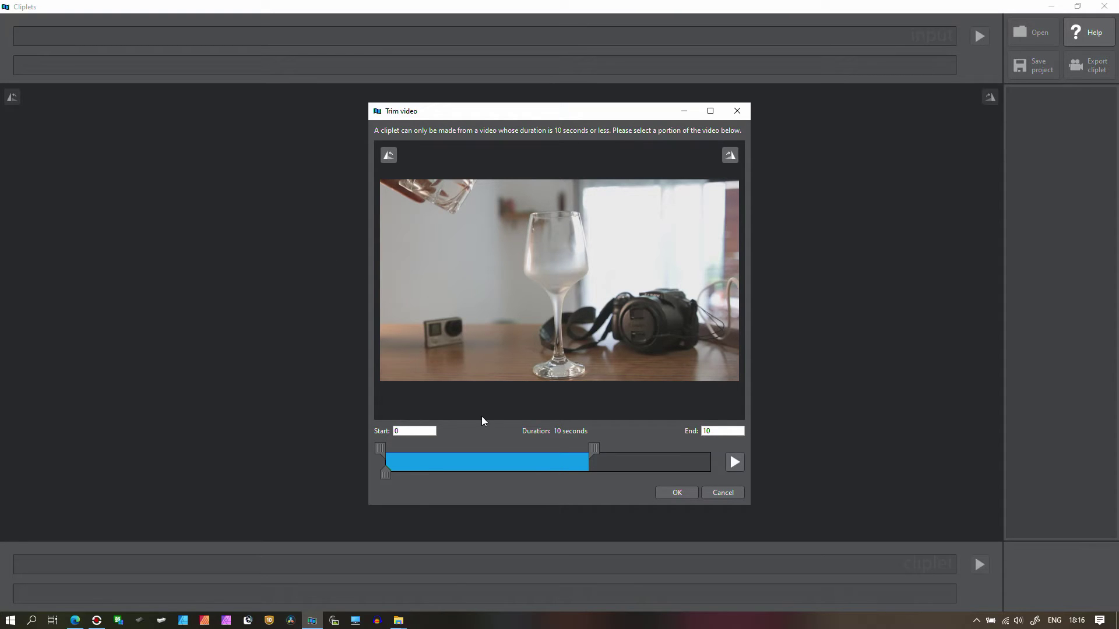
- Play the clip and narrow the trim selection to 12.32–13.36 seconds, a 1.04-second span
left_click(733, 463)
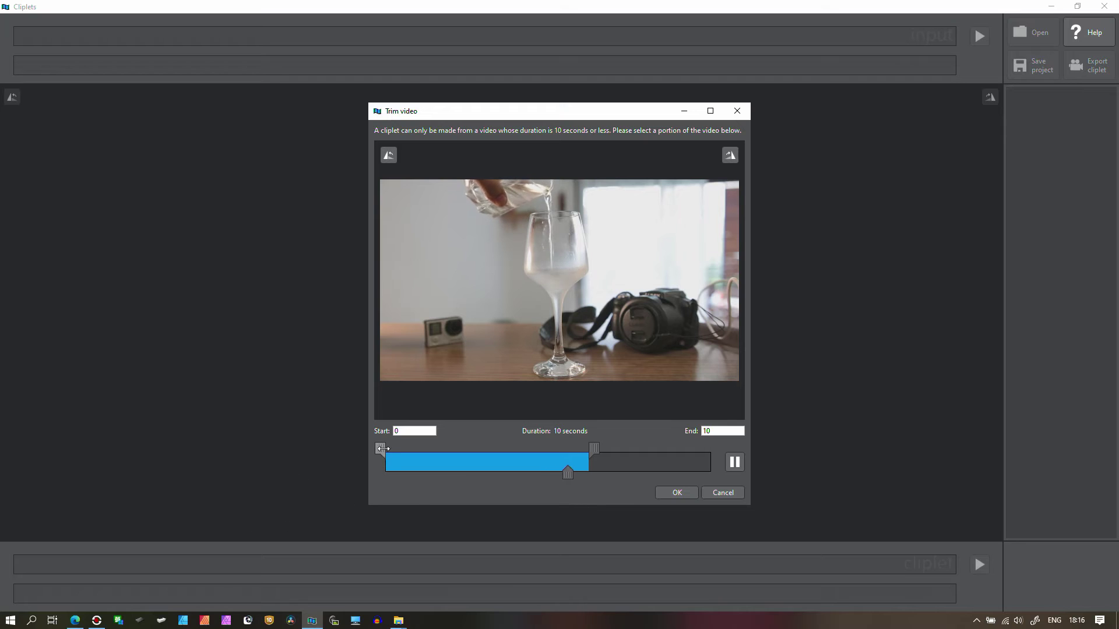
left_click_drag(383, 448, 522, 453)
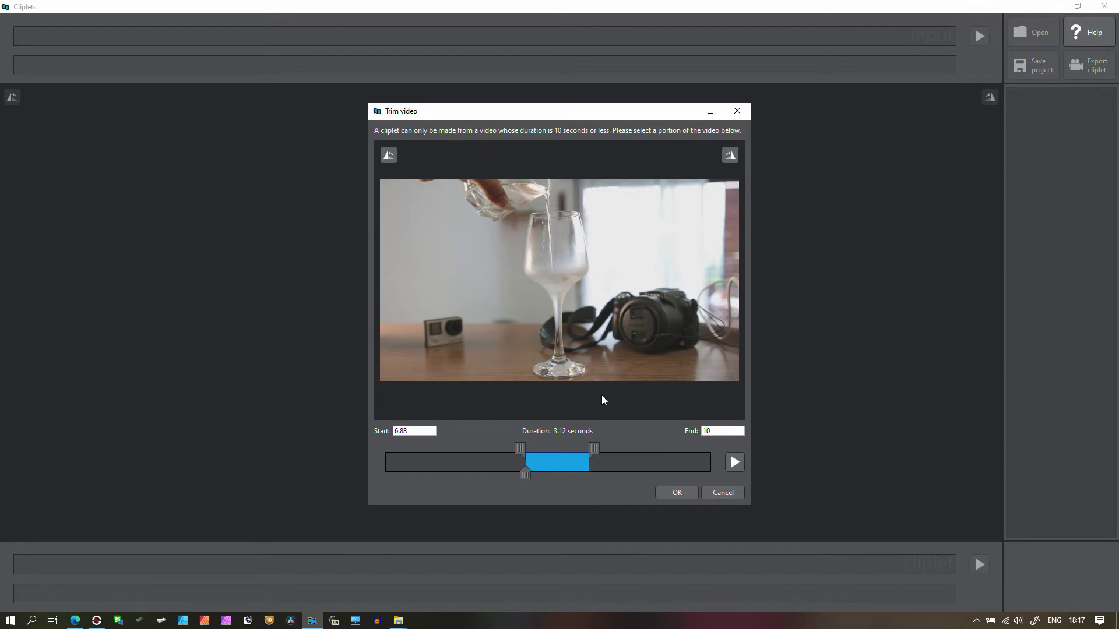
mouse_move(593, 448)
left_mouse_down()
mouse_move(551, 448)
mouse_move(574, 450)
left_mouse_up()
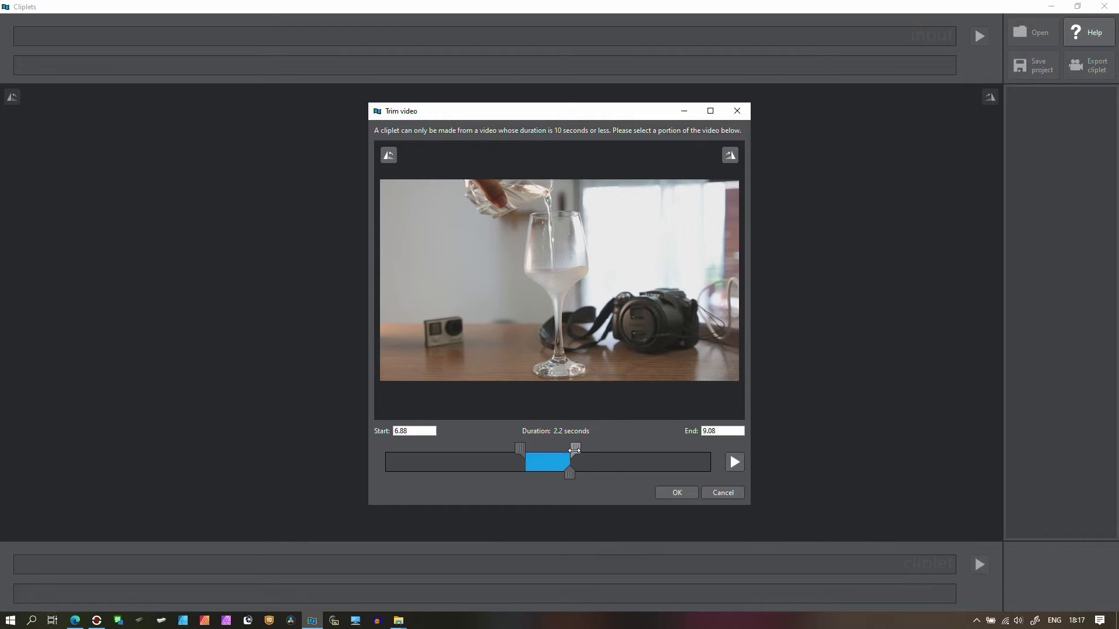
left_click_drag(575, 450, 600, 451)
left_click_drag(521, 452, 572, 453)
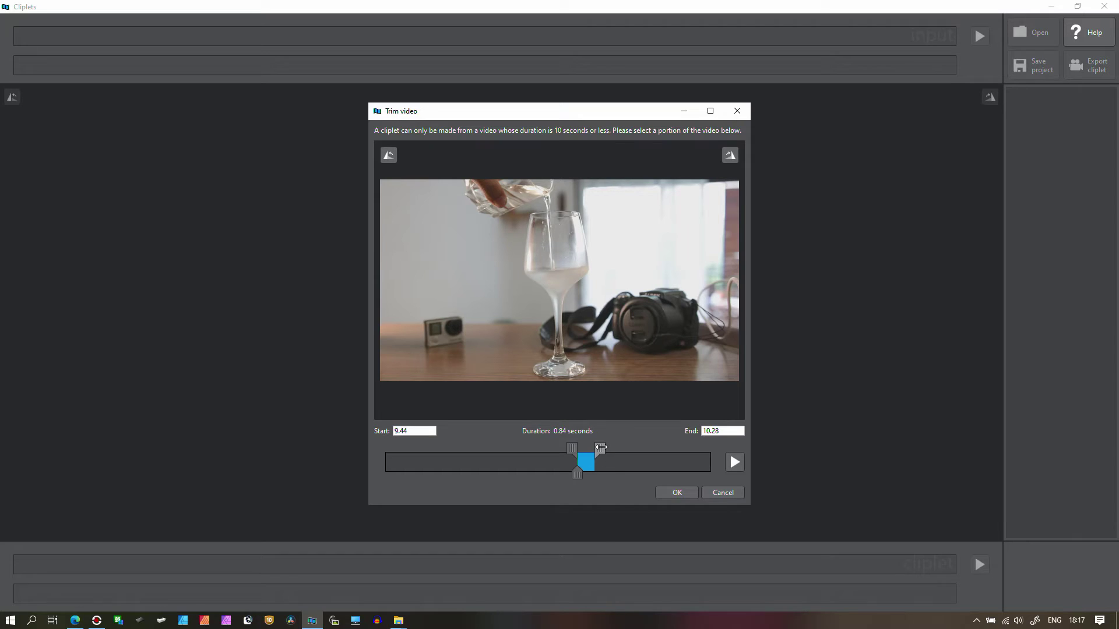
left_click_drag(600, 448, 662, 448)
left_click_drag(570, 448, 632, 450)
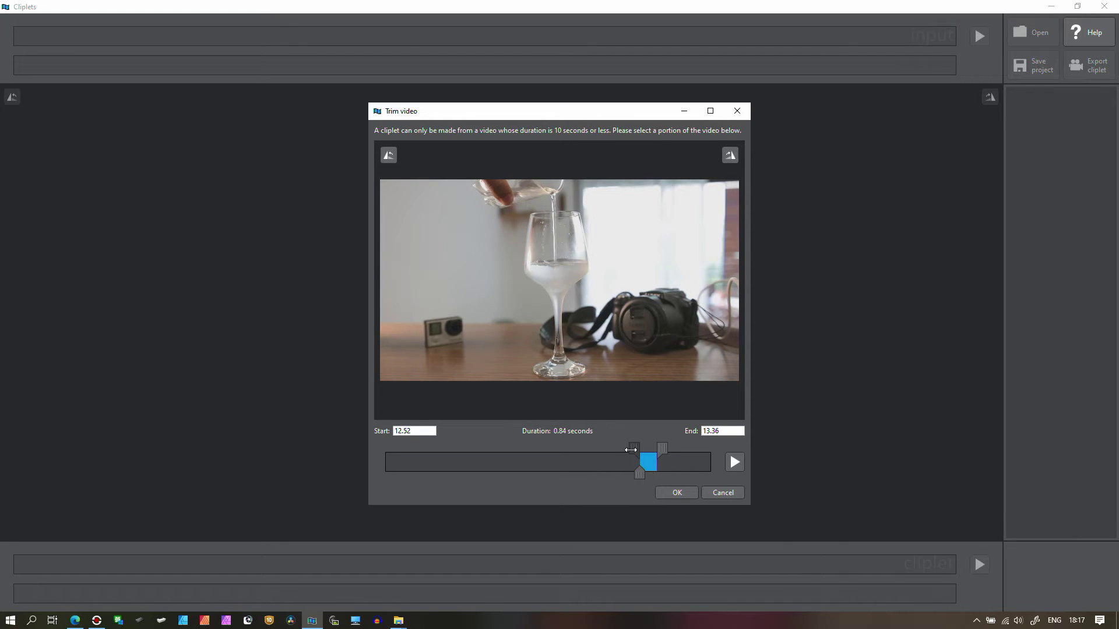
left_click_drag(631, 450, 627, 452)
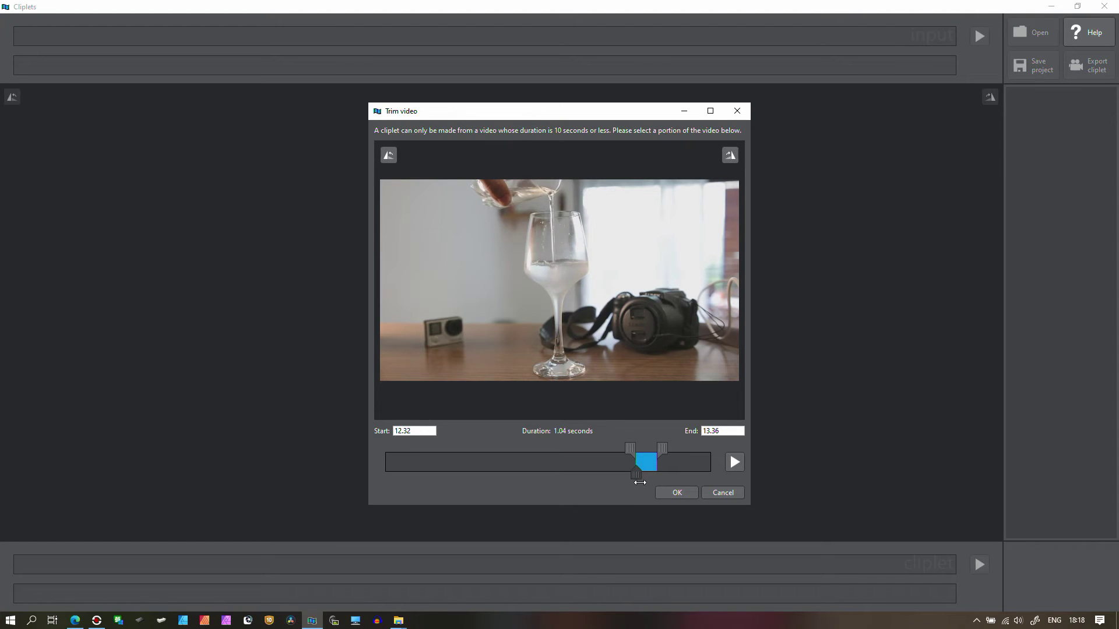
mouse_move(649, 482)
left_mouse_down()
mouse_move(638, 484)
mouse_move(661, 486)
left_mouse_up()
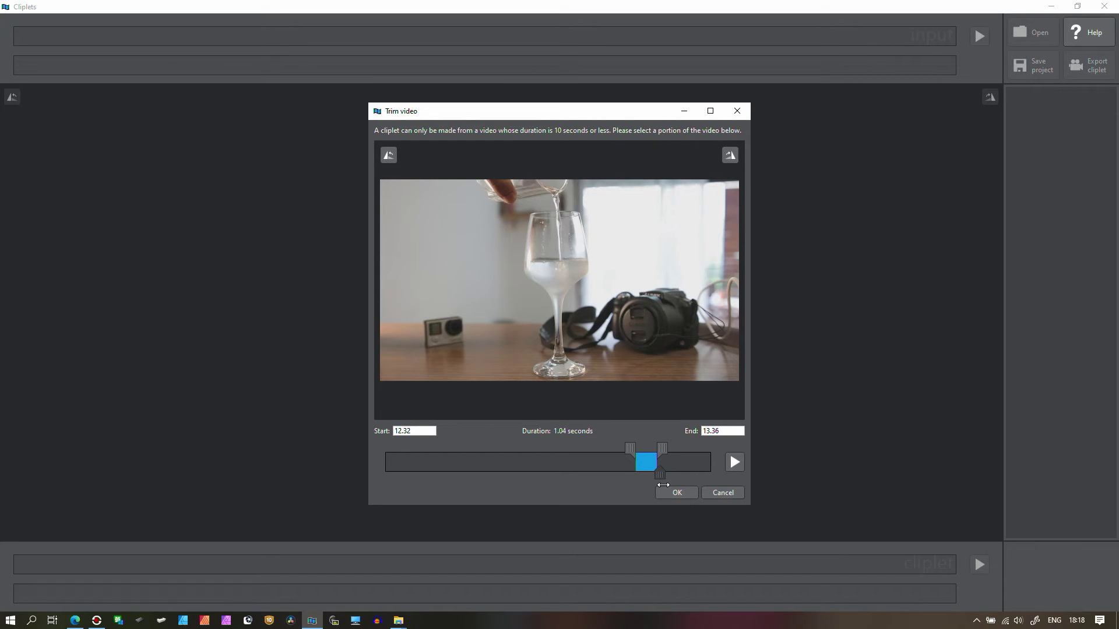
- Load the 12.32–13.36 s clip and add a new layer set to Loop mode
left_click(683, 496)
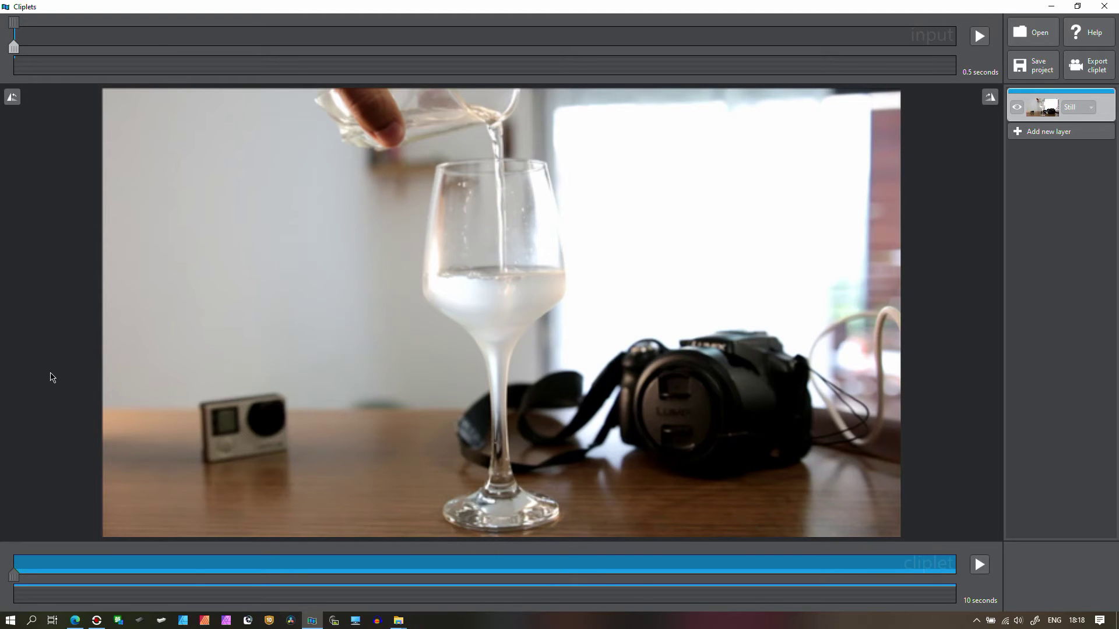
left_click(1016, 131)
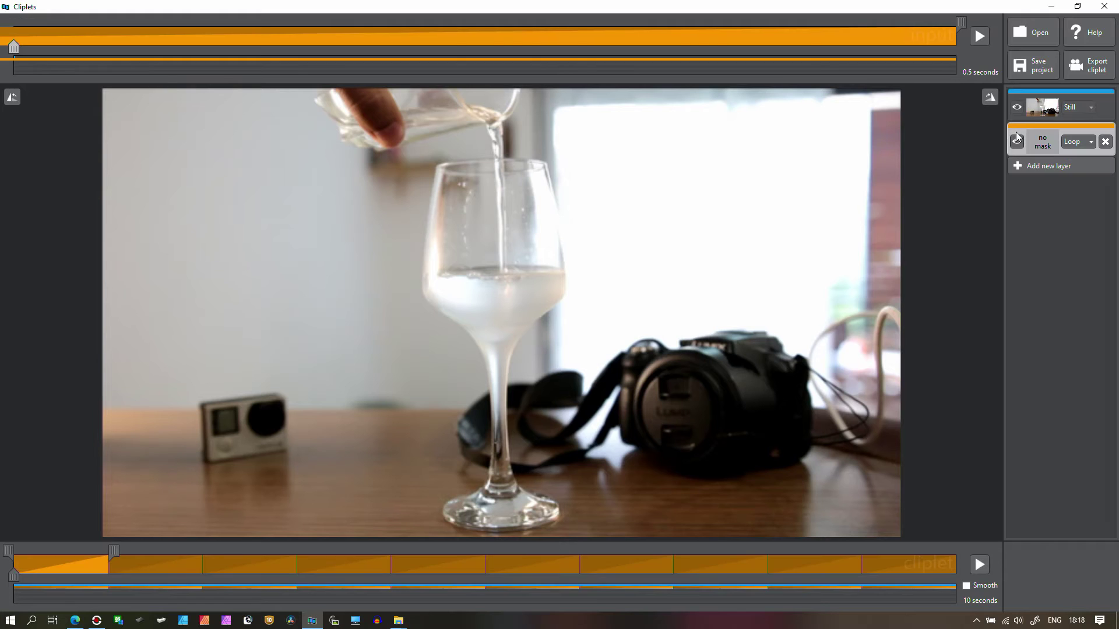
left_click(1090, 143)
left_click(1069, 155)
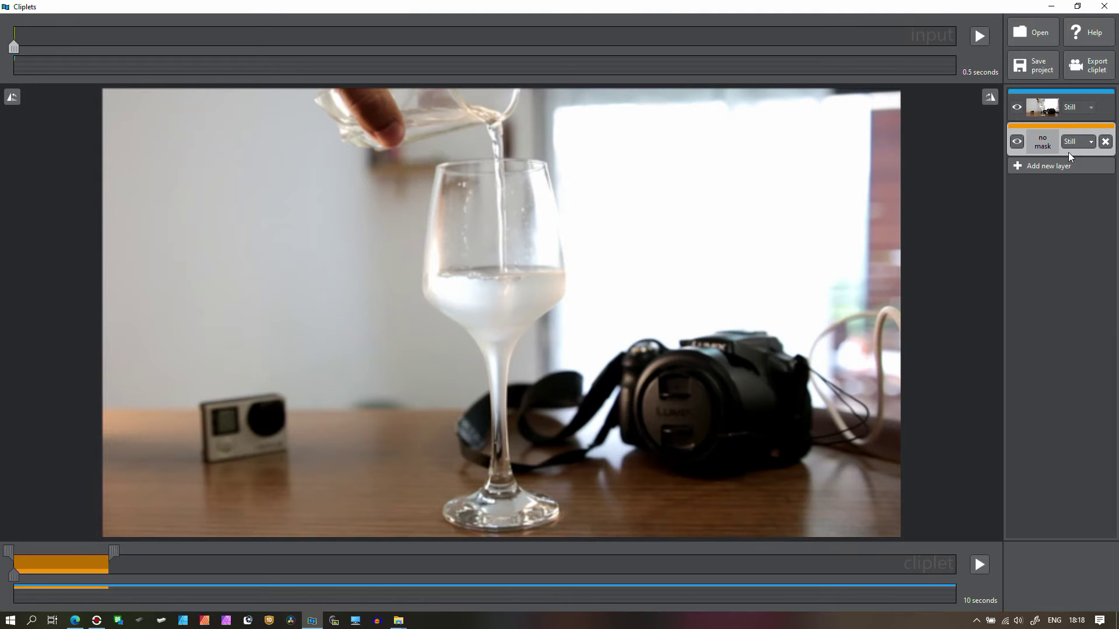
left_click(1069, 142)
left_click(1074, 165)
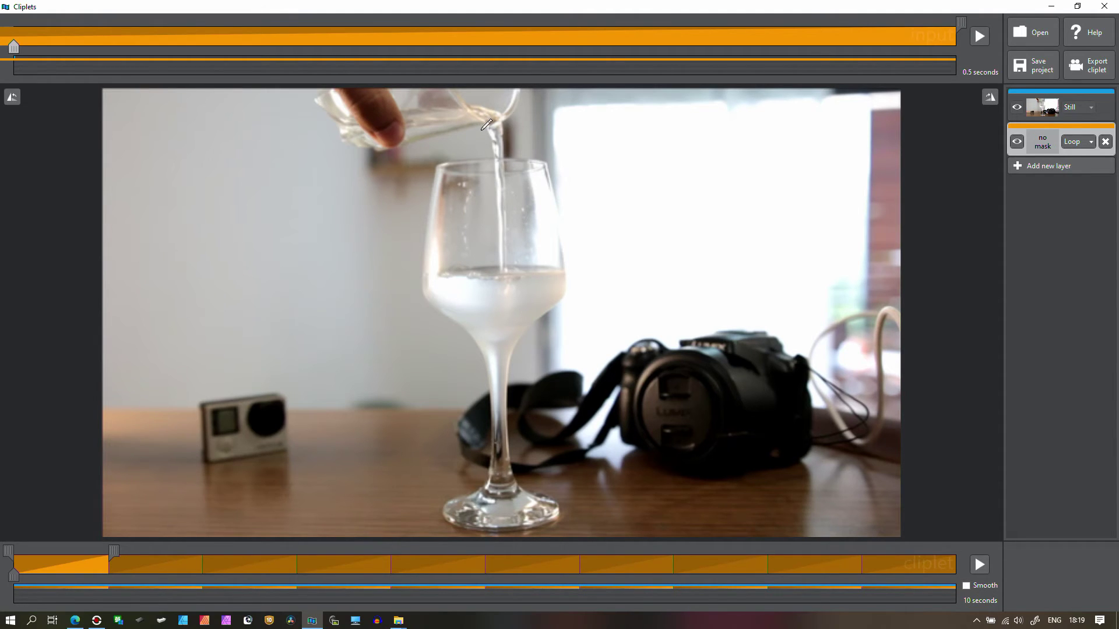
- Paint a mask over the pouring water stream on the Loop layer
mouse_move(482, 130)
left_mouse_down()
mouse_move(495, 292)
mouse_move(513, 280)
mouse_move(513, 108)
mouse_move(481, 129)
left_mouse_up()
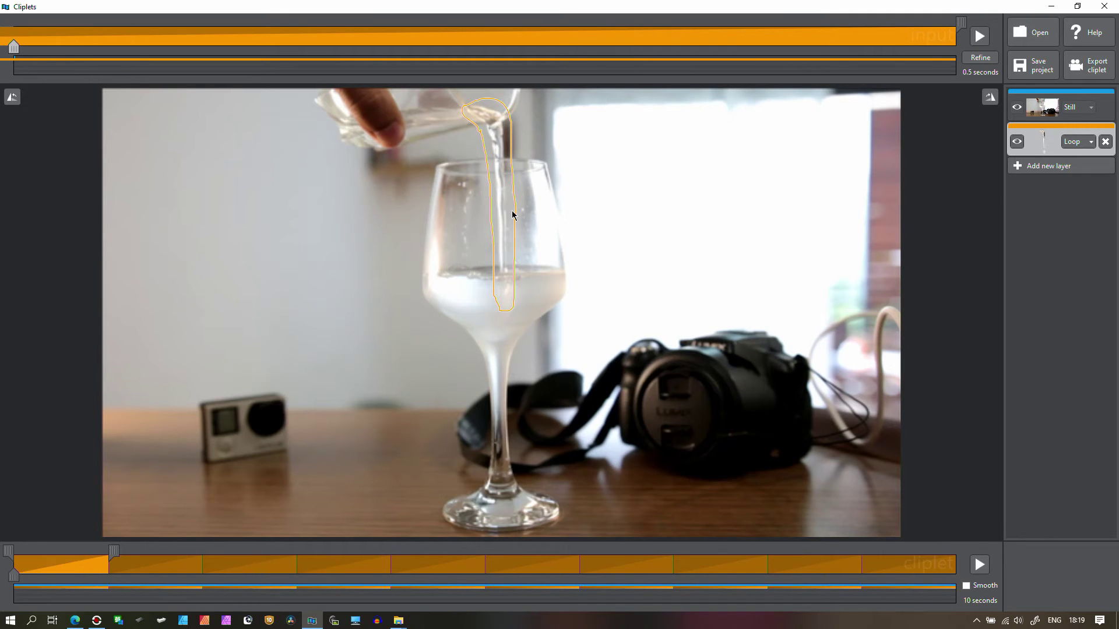
- Play a preview of the cinemagraph
left_click(980, 565)
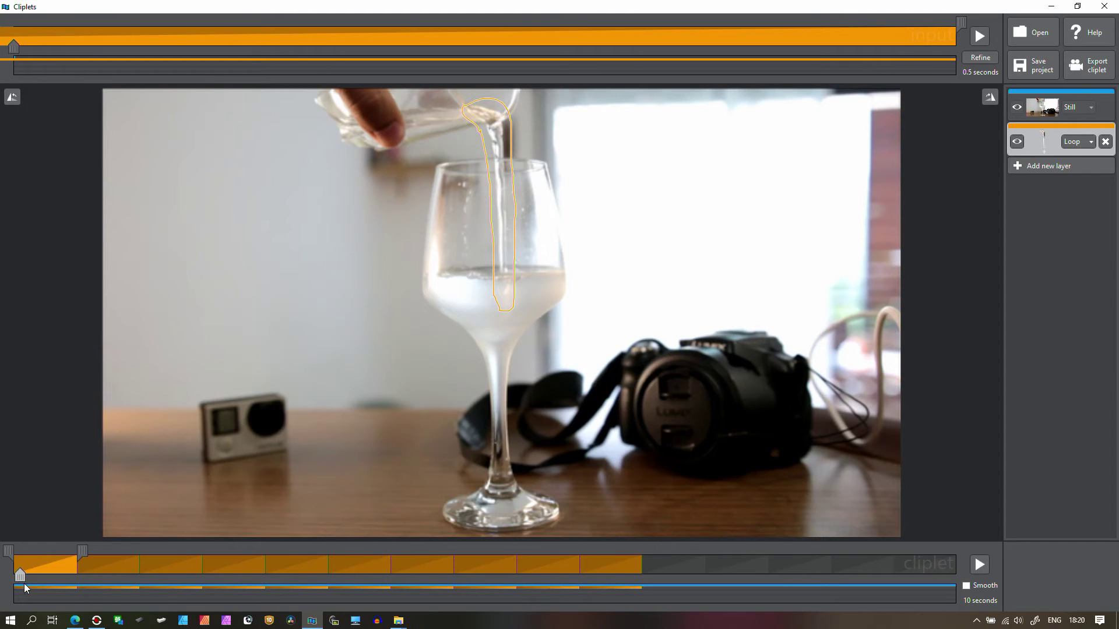
- Discard the unsaved project and reopen MVI_1413.MOV
left_click(1023, 30)
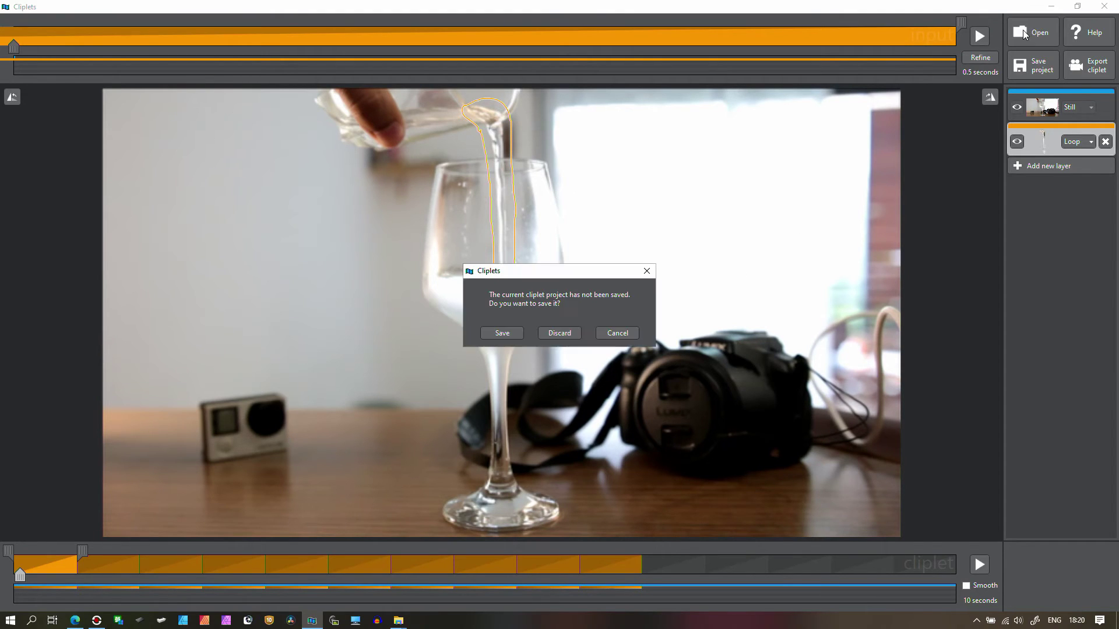
left_click(569, 333)
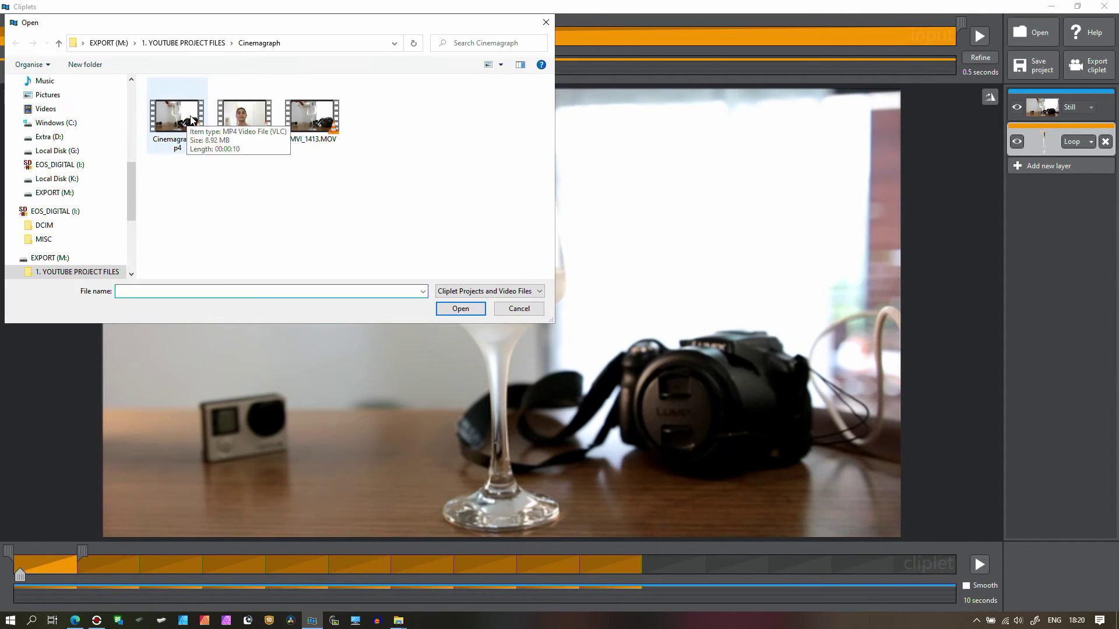
double_click(306, 120)
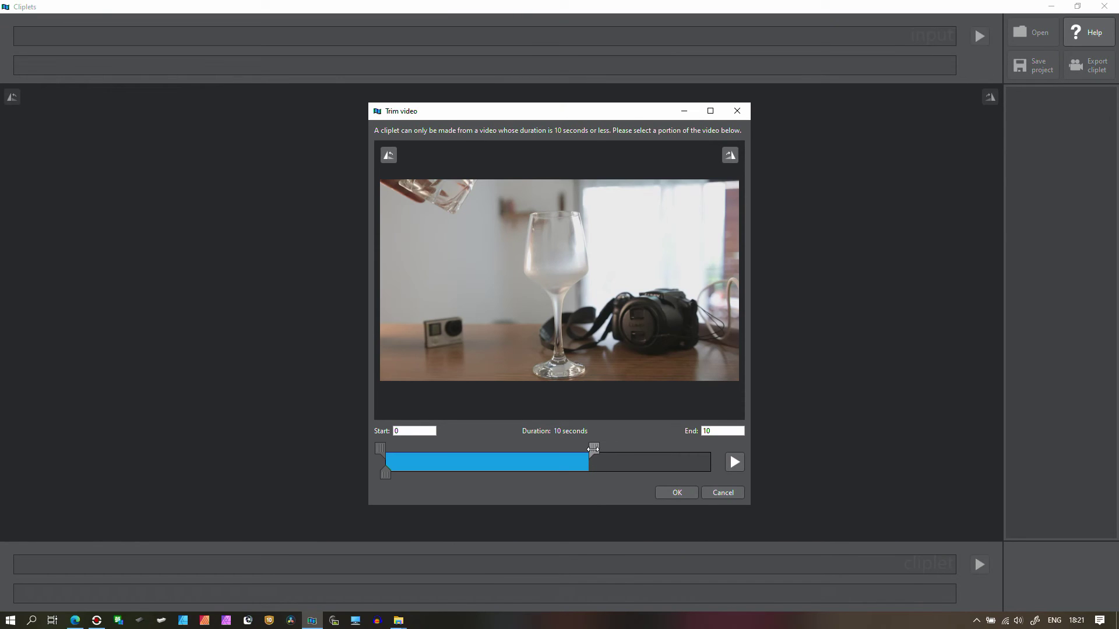
- Trim the clip to 10.68–13.24 seconds (2.56 s) and load it
left_click_drag(594, 449, 658, 449)
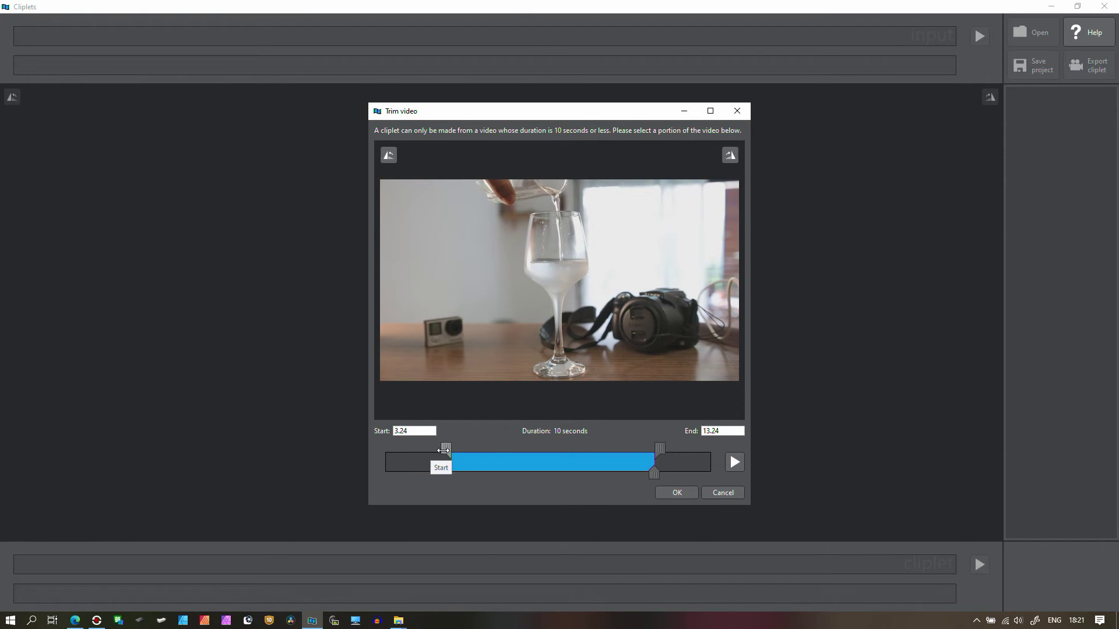
left_click_drag(443, 450, 612, 453)
left_click(676, 493)
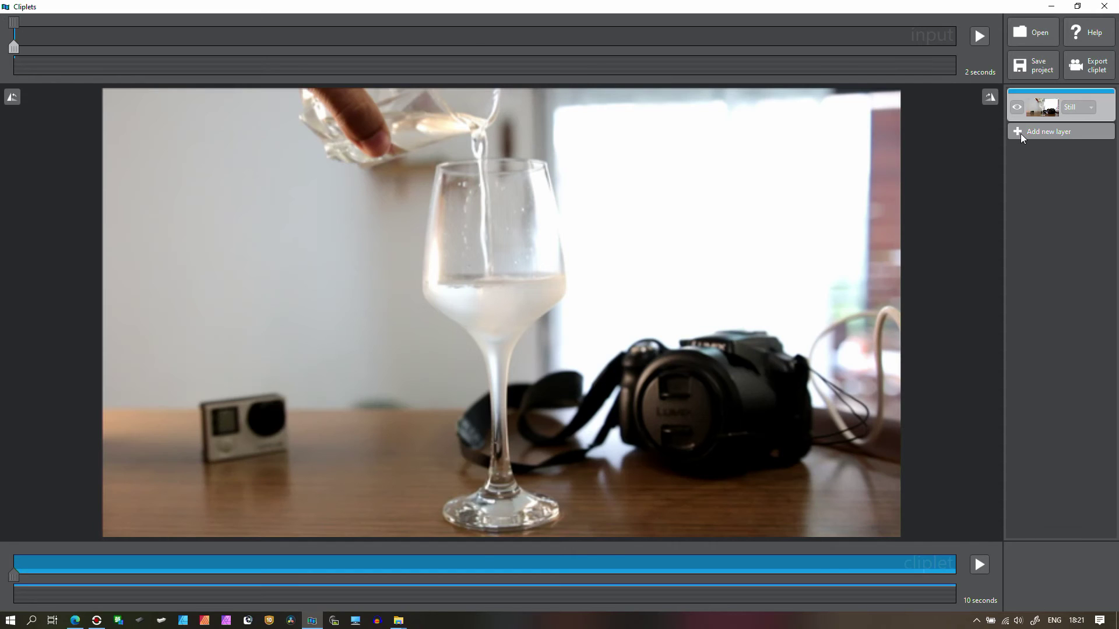
- Add a new layer and trace a mask around the water stream
left_click(1020, 134)
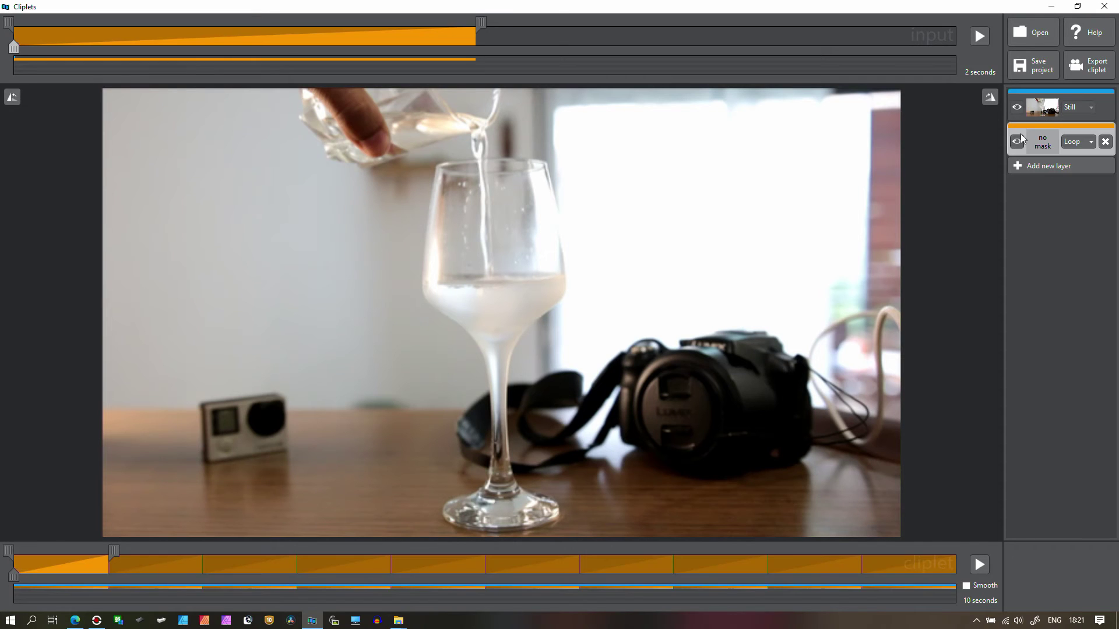
mouse_move(468, 132)
left_mouse_down()
mouse_move(458, 111)
mouse_move(472, 104)
mouse_move(503, 274)
mouse_move(466, 133)
left_mouse_up()
left_click_drag(13, 46, 469, 46)
- Extend the loop's input range and length, then play and stop the preview
mouse_move(114, 550)
left_mouse_down()
mouse_move(194, 550)
mouse_move(103, 550)
left_mouse_up()
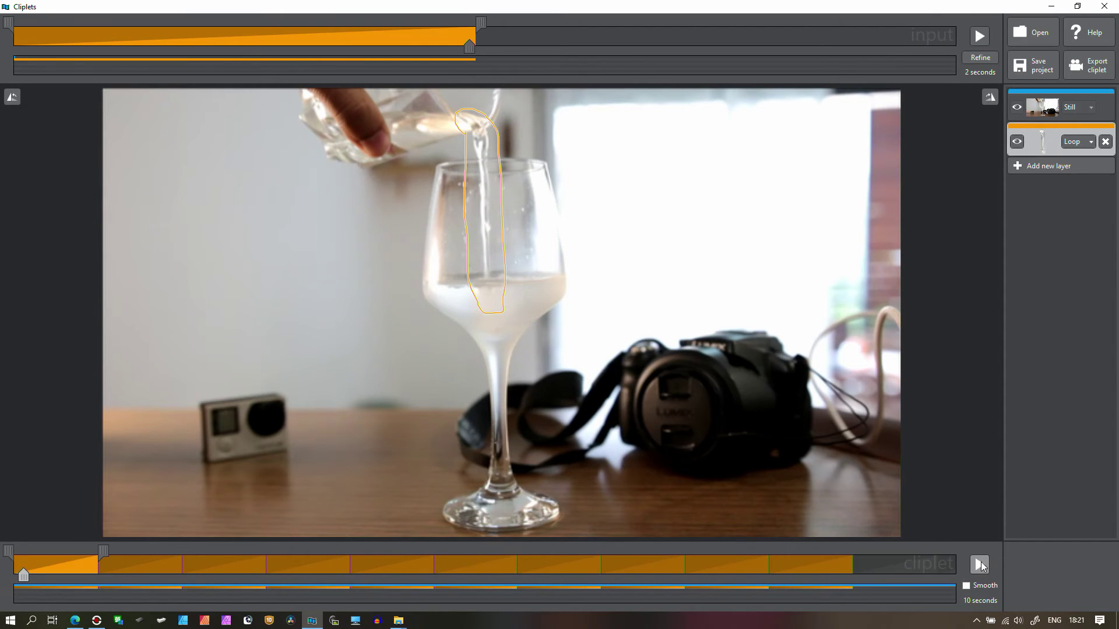
left_click(980, 565)
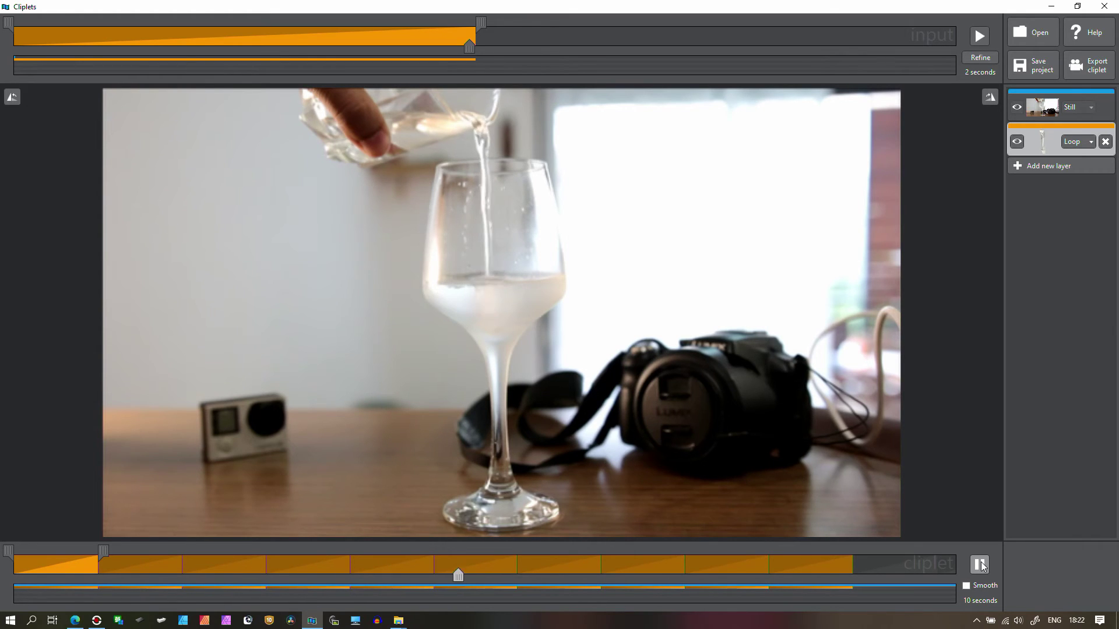
left_click(981, 564)
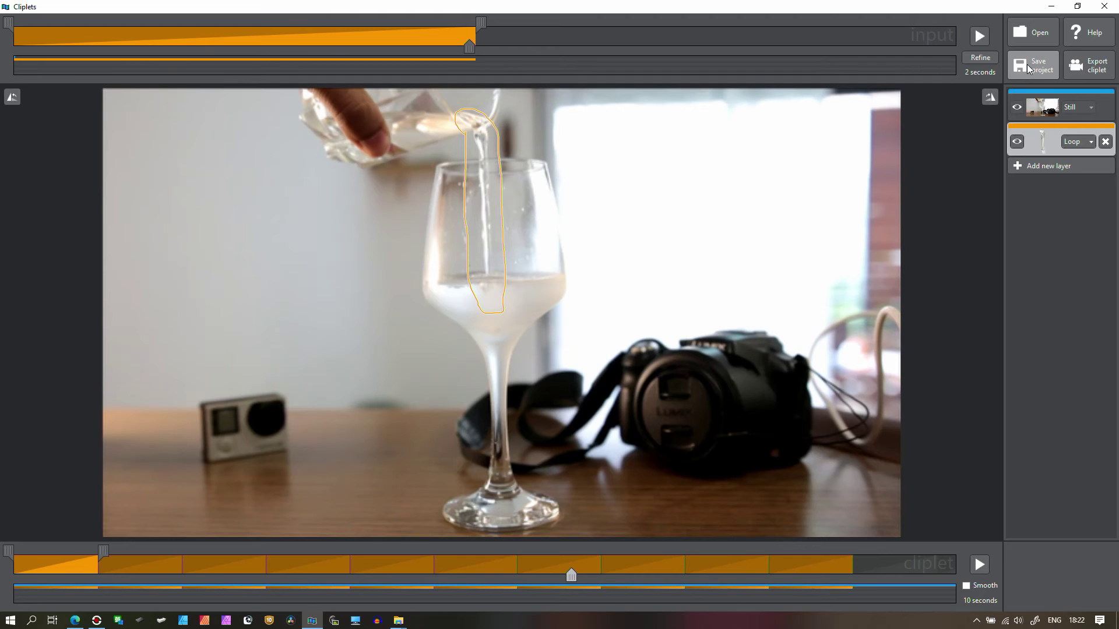
- Start the cliplet export with MPEG-4 as the output file type
left_click(1079, 65)
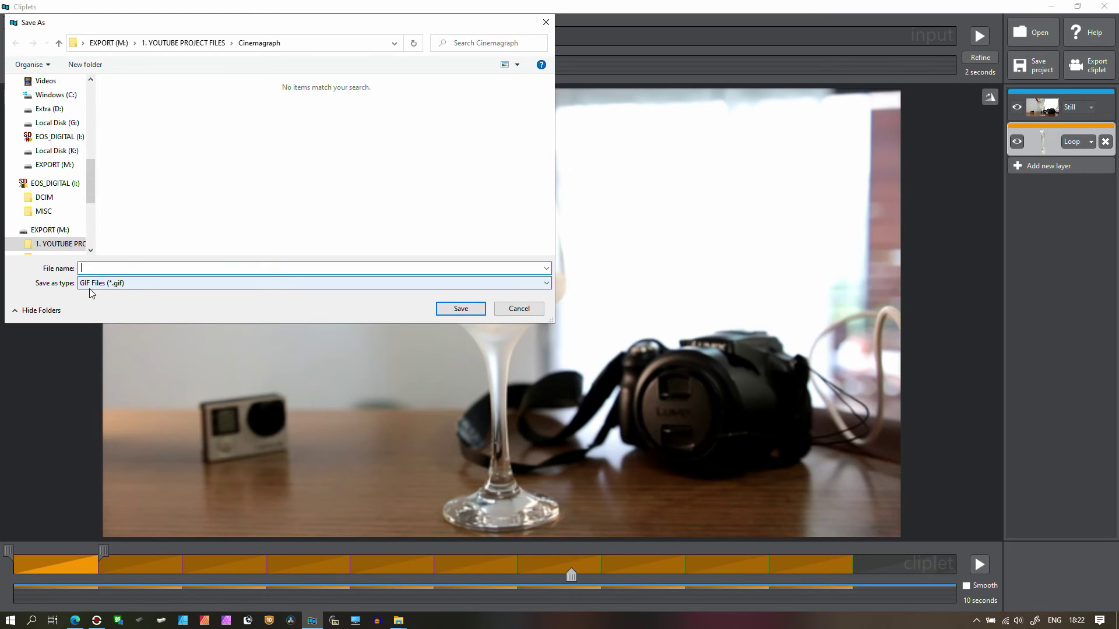
left_click(92, 284)
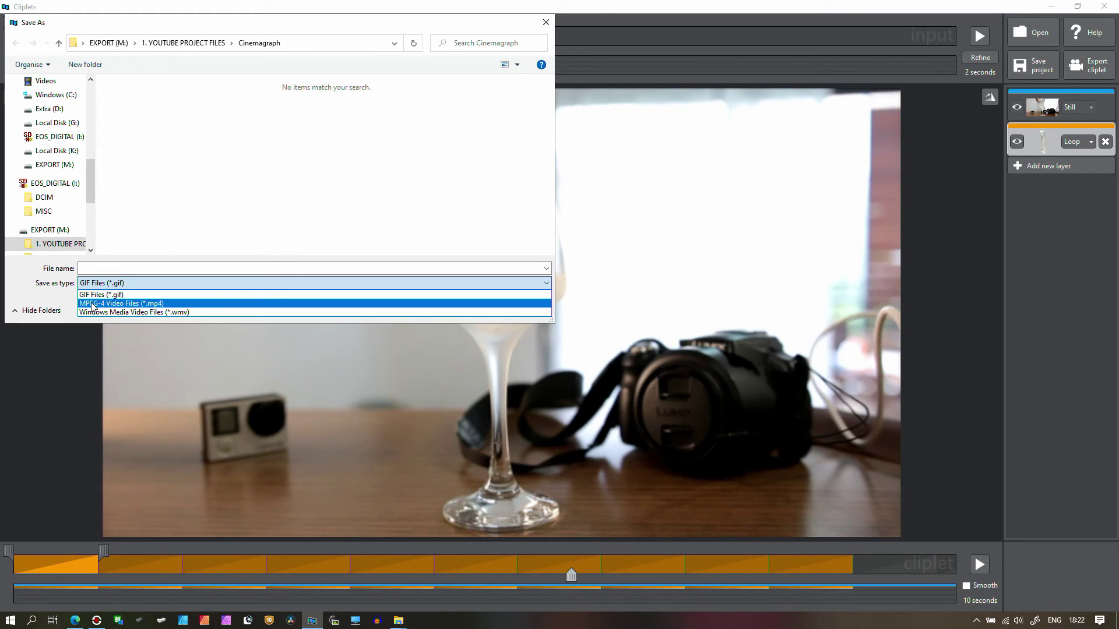
left_click(92, 304)
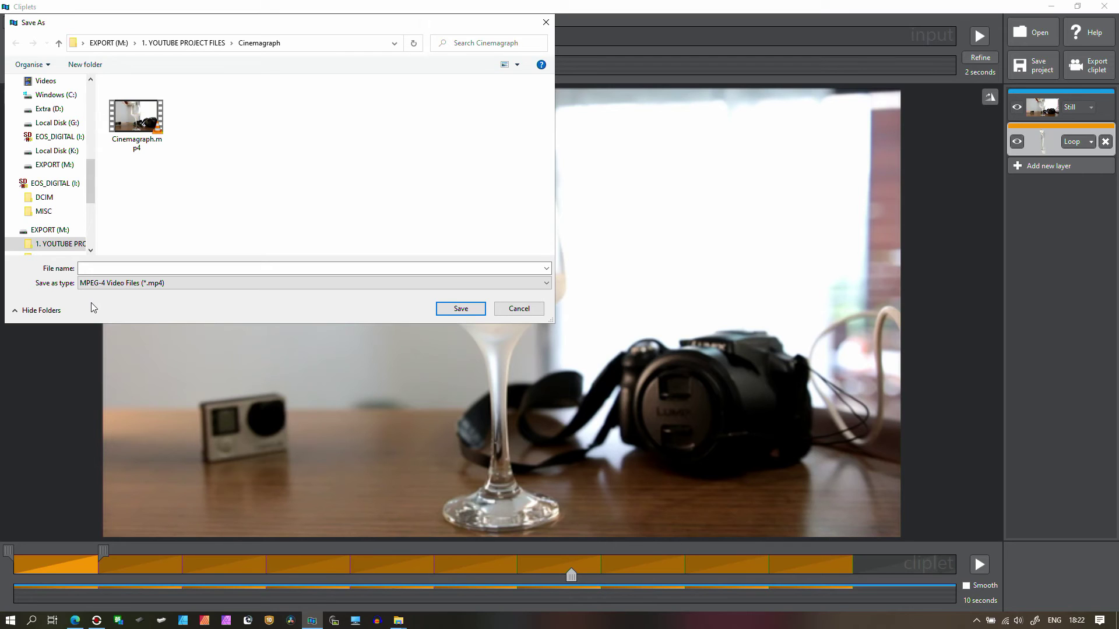
- Name the export file Cinemagraph 1.mp4 in the Cinemagraph folder
left_click(129, 130)
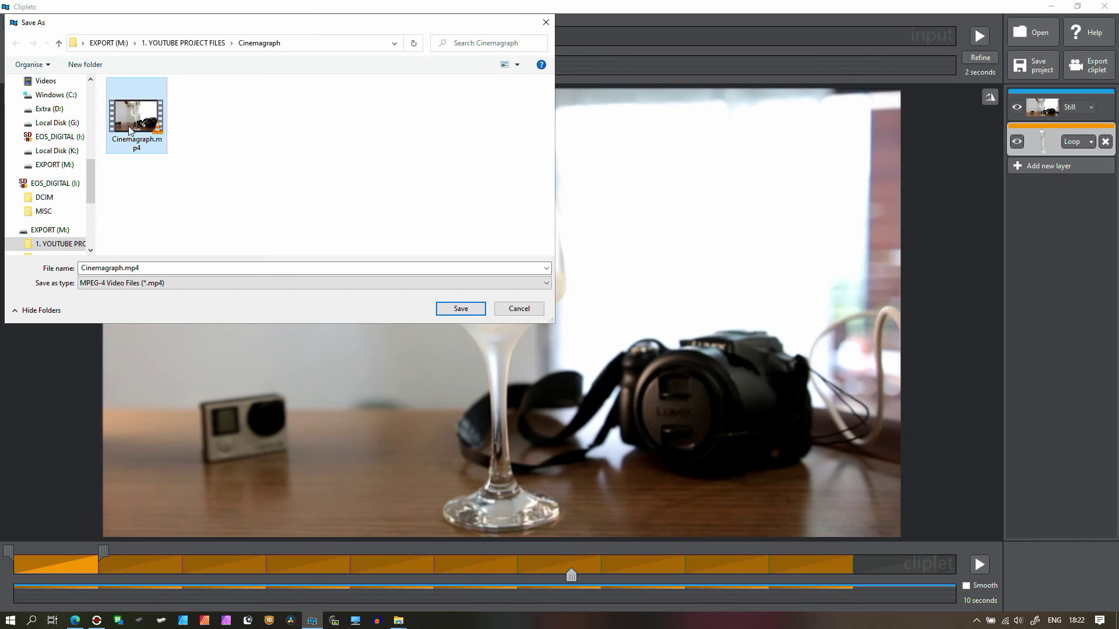
left_click(121, 268)
left_click(121, 268)
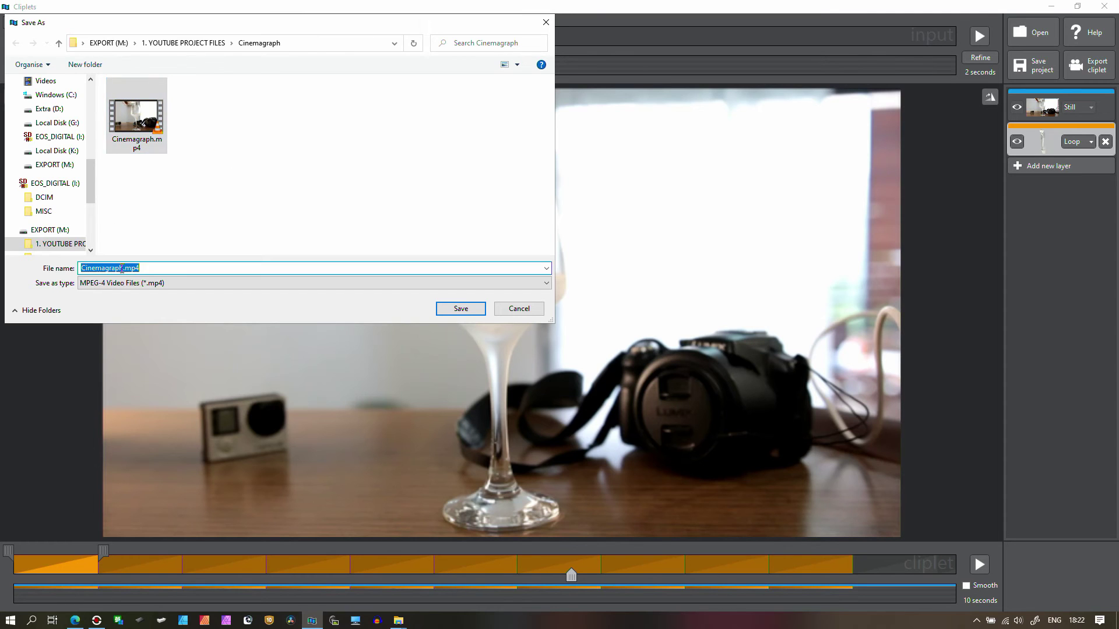
left_click(121, 268)
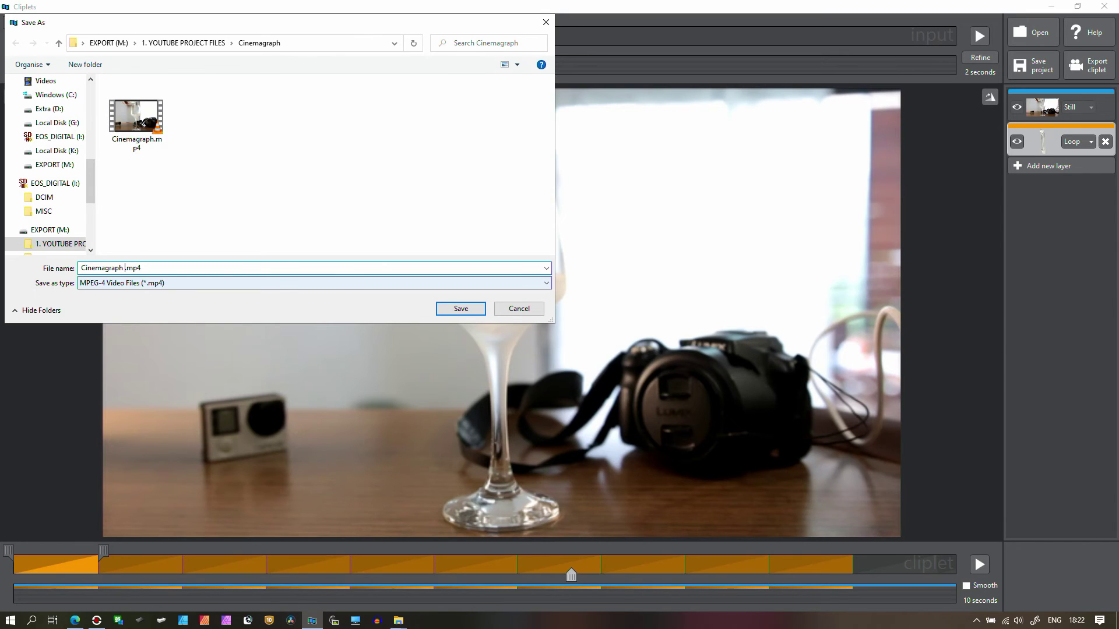
type("1")
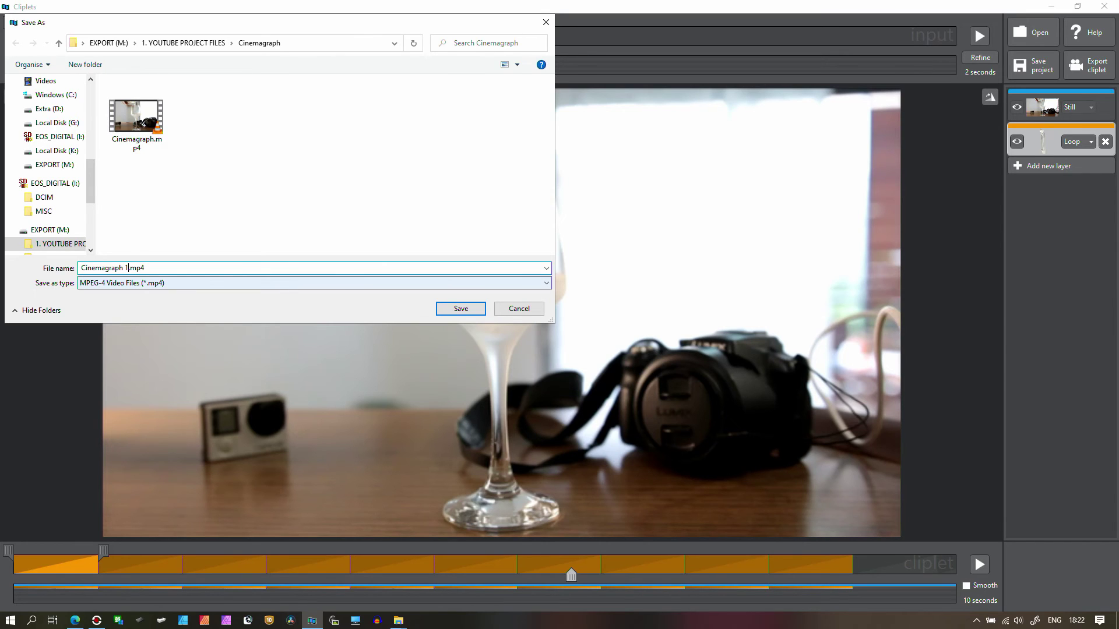
- Save the export as Cinemagraph 1.mp4 and wait for it to finish
left_click(451, 314)
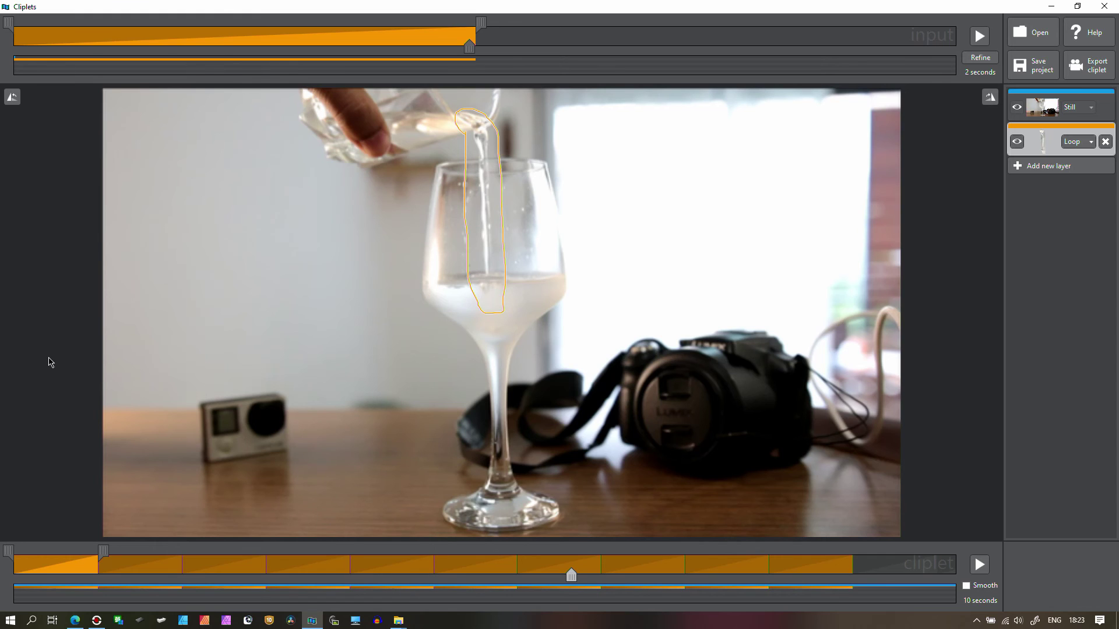
- Bring up the Cinemagraph folder in File Explorer and select Cinemagraph 1.mp4
left_click(394, 623)
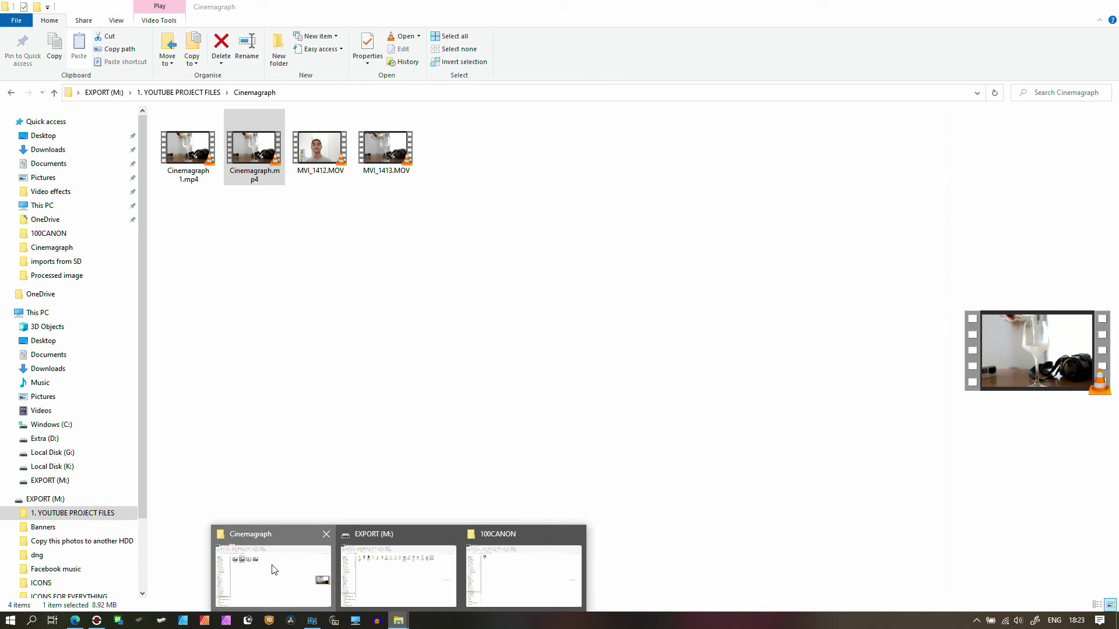
left_click(274, 569)
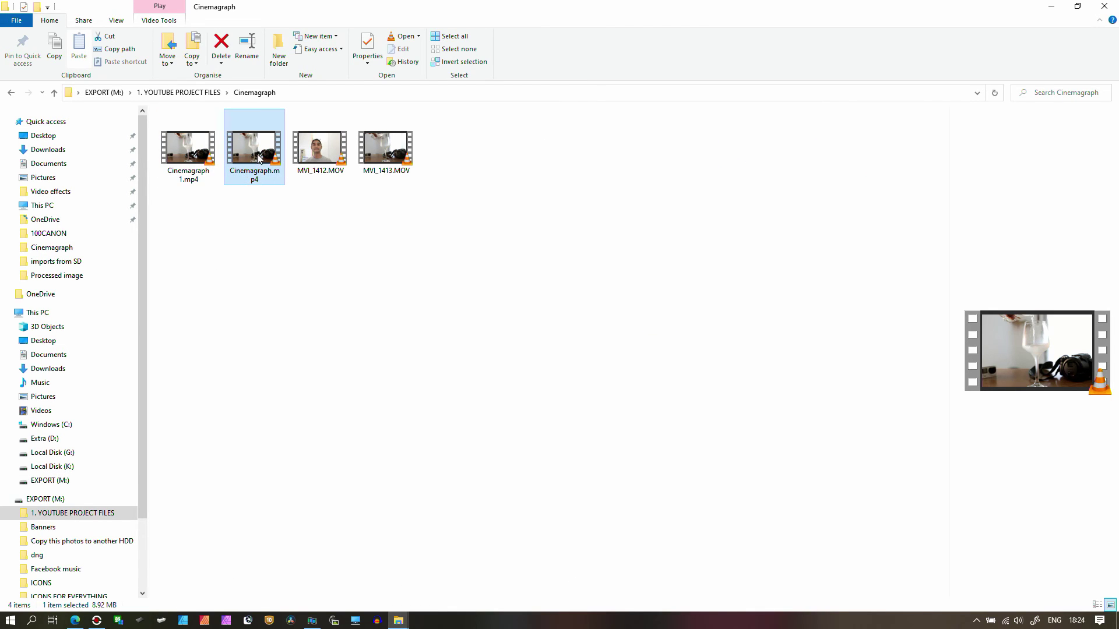
left_click(198, 159)
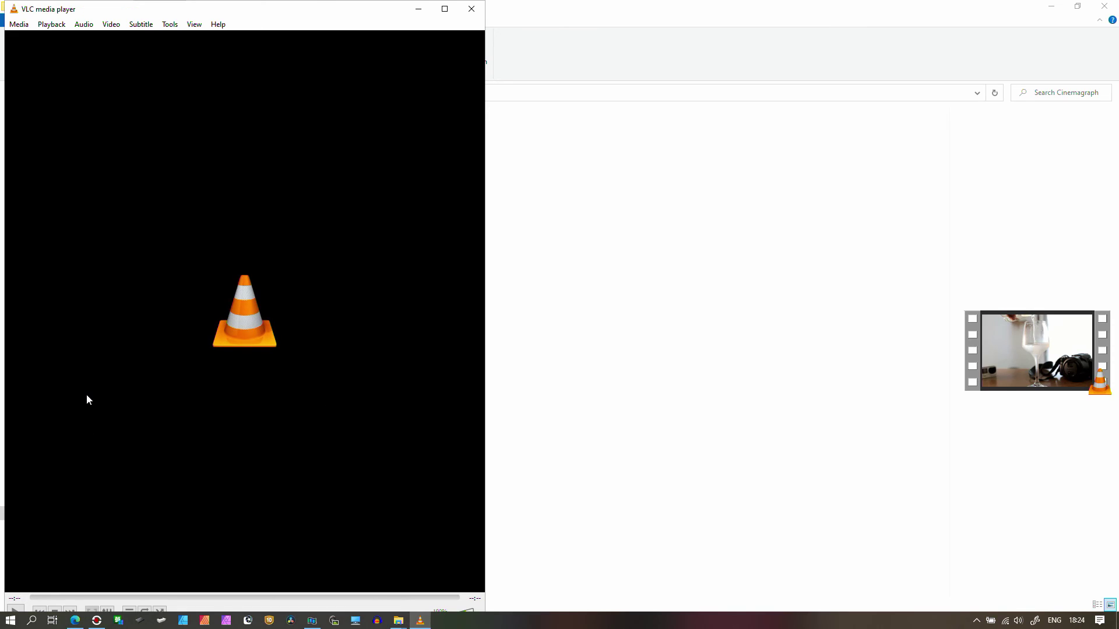
left_click(472, 9)
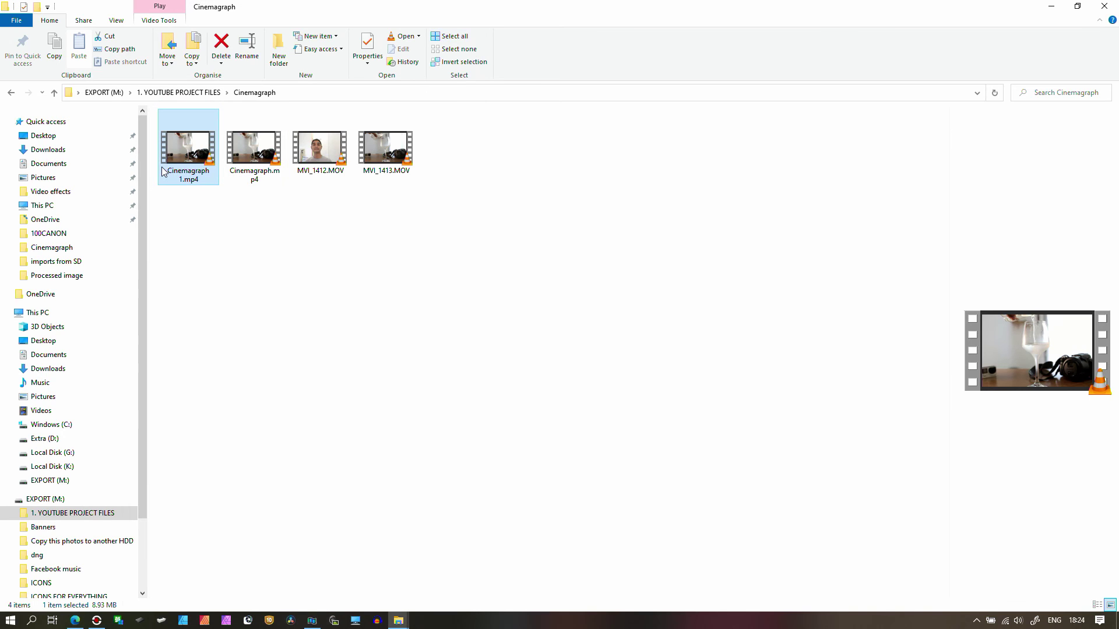
double_click(176, 157)
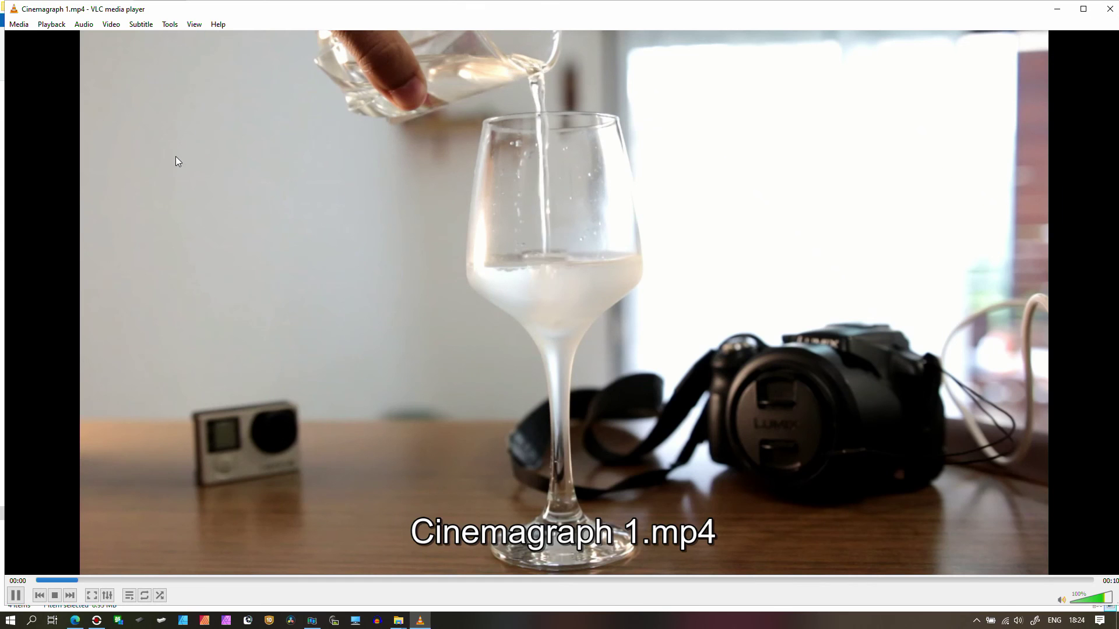
key("space")
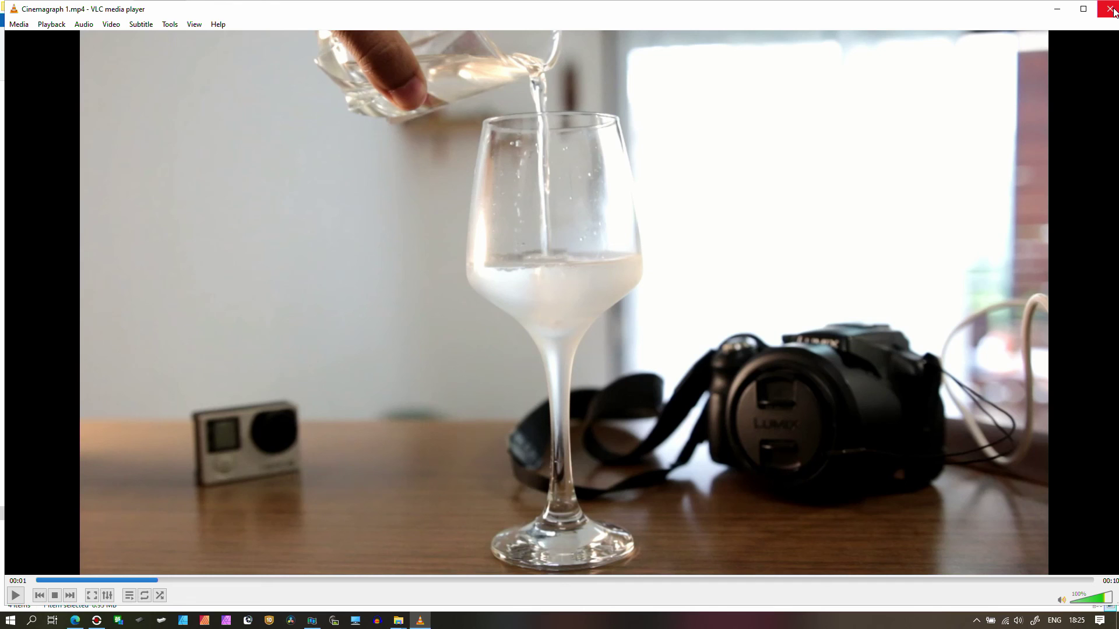
- Close VLC and return to the Cliplets project with the masked loop
left_click(1110, 10)
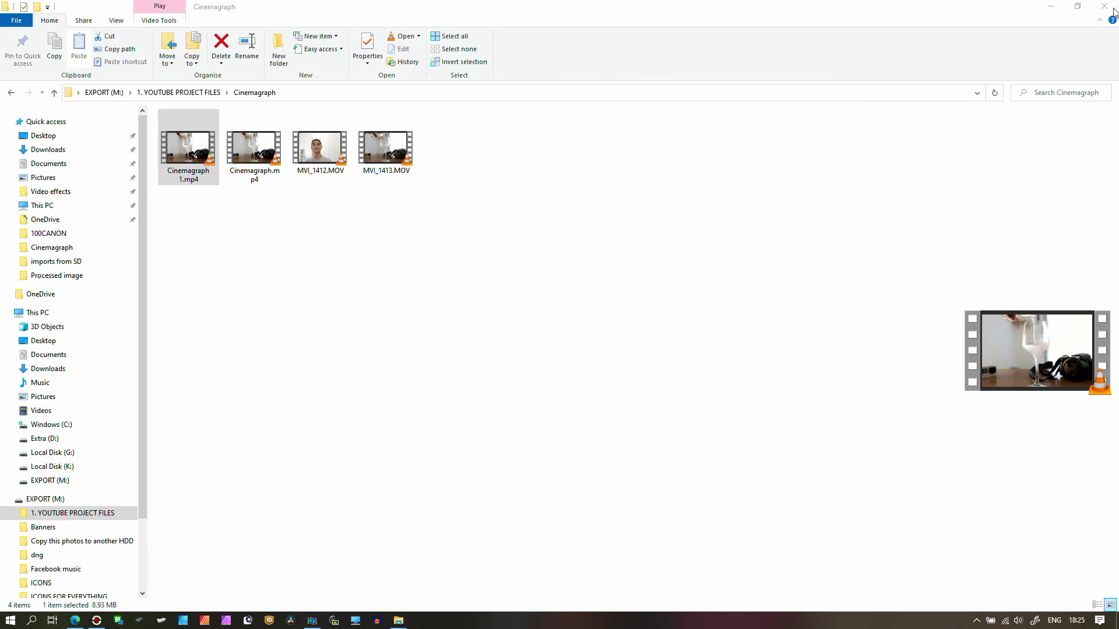
left_click(312, 621)
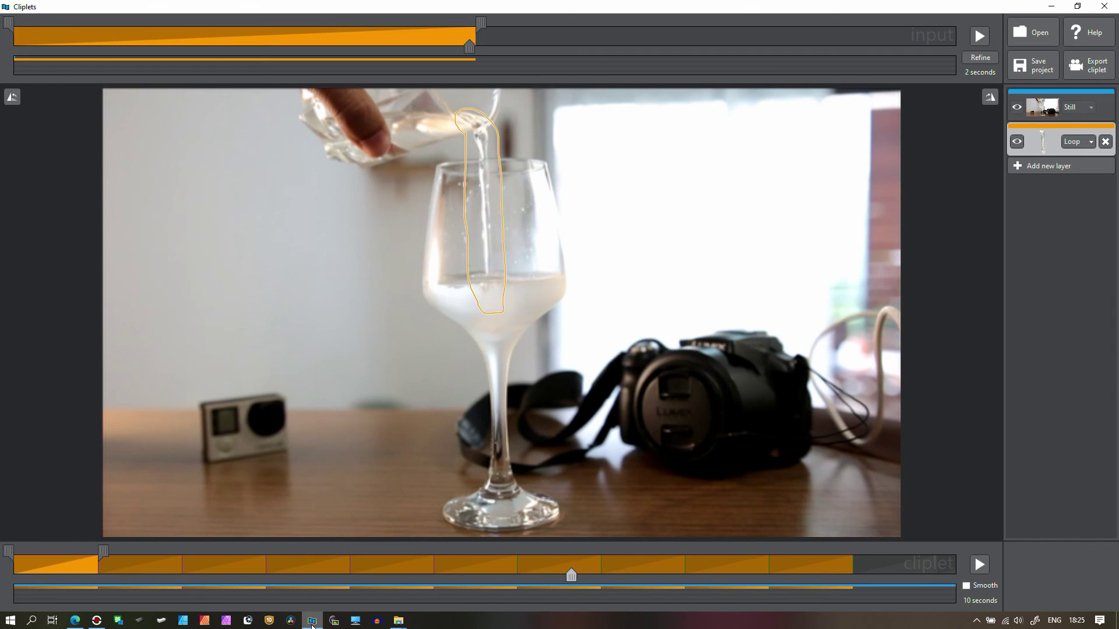